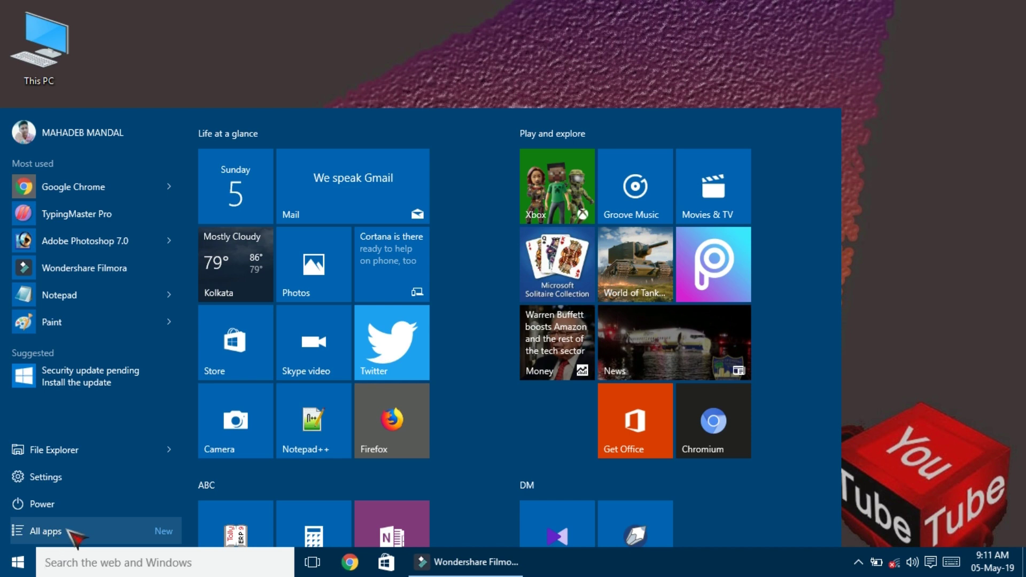
Launch Notepad from Windows Accessories in the All apps list, move its window, then close it
{"action": "left_click", "coordinate": [46, 531]}
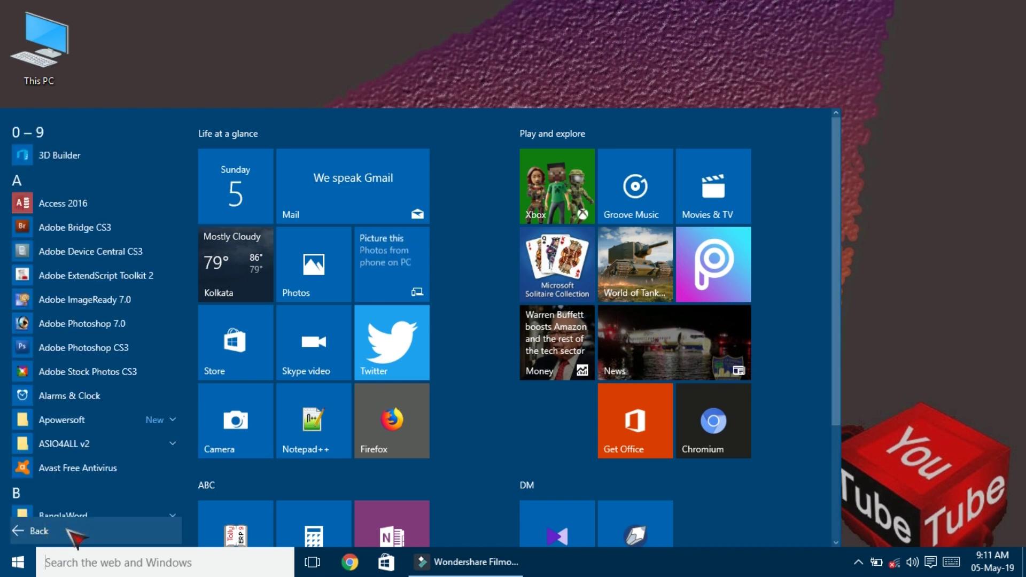
{"action": "scroll", "coordinate": [115, 413], "scroll_direction": "down", "scroll_amount": 15}
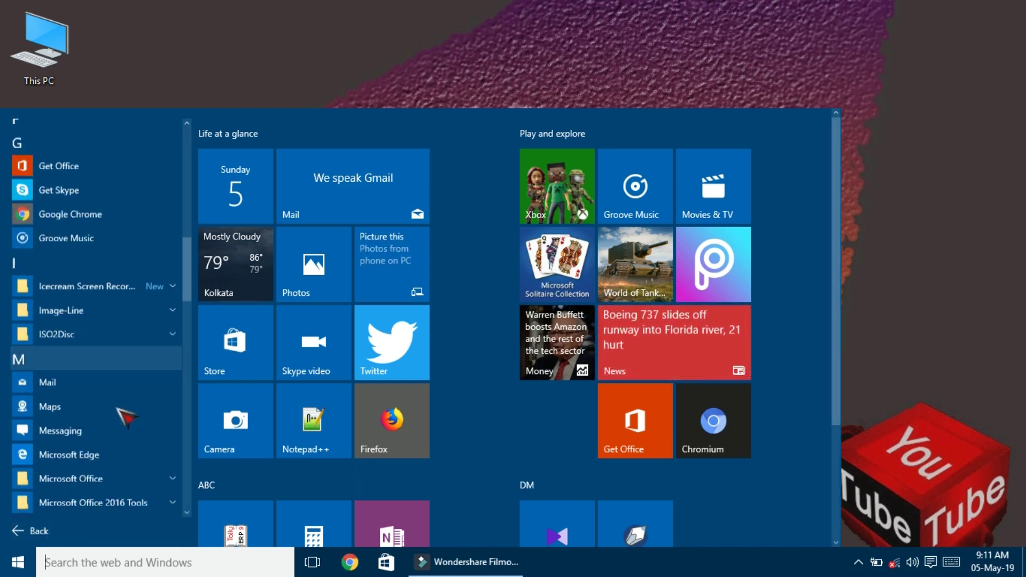
{"action": "scroll", "coordinate": [118, 410], "scroll_direction": "down", "scroll_amount": 12}
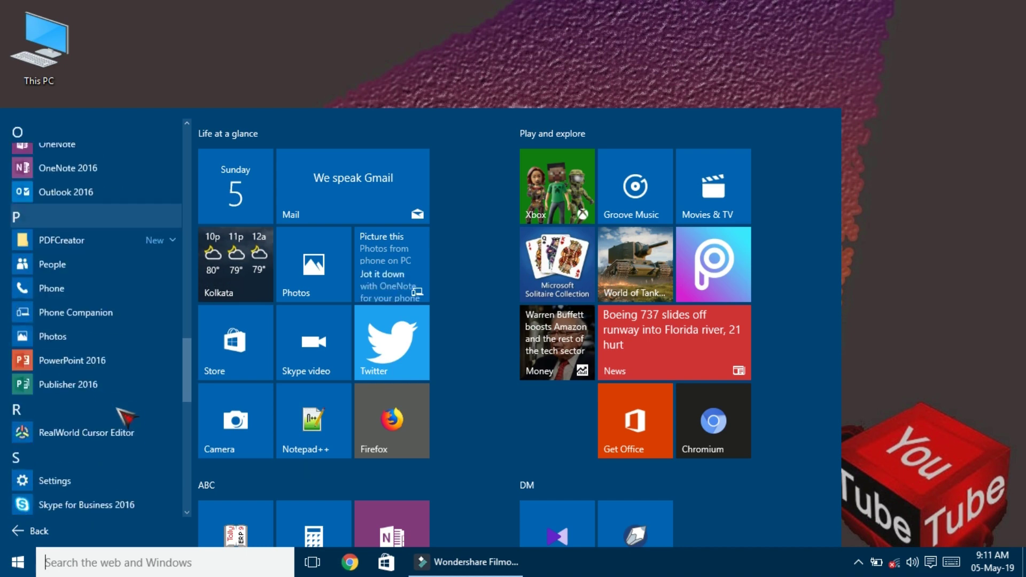
{"action": "scroll", "coordinate": [118, 410], "scroll_direction": "down", "scroll_amount": 1}
{"action": "scroll", "coordinate": [128, 417], "scroll_direction": "down", "scroll_amount": 2}
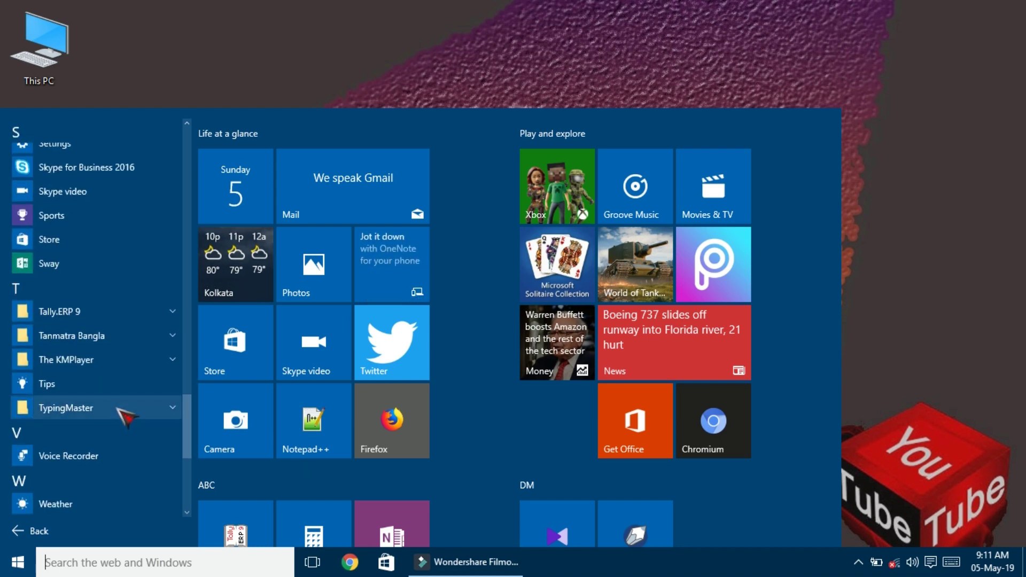
{"action": "scroll", "coordinate": [127, 417], "scroll_direction": "down", "scroll_amount": 4}
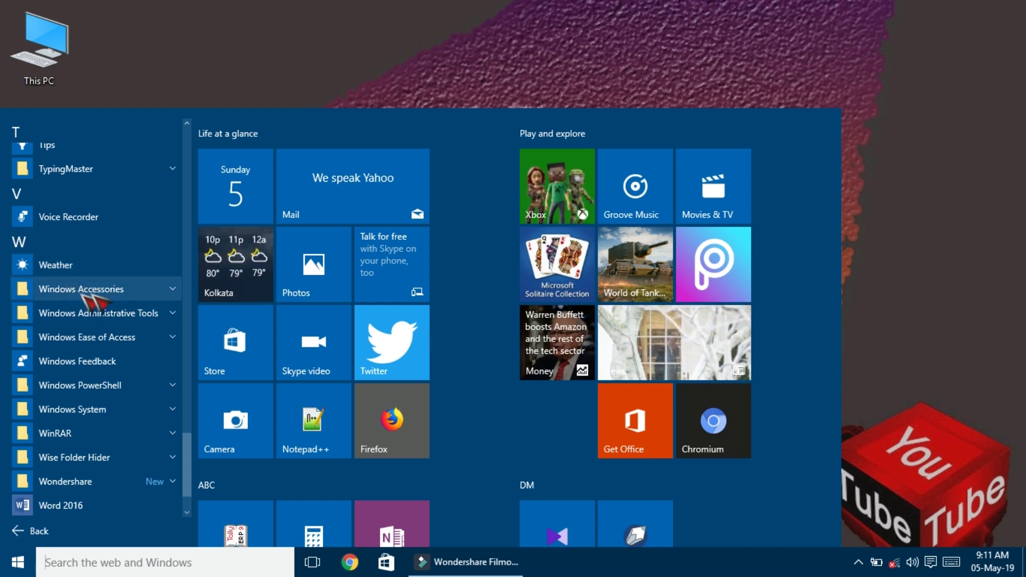
{"action": "left_click", "coordinate": [141, 289]}
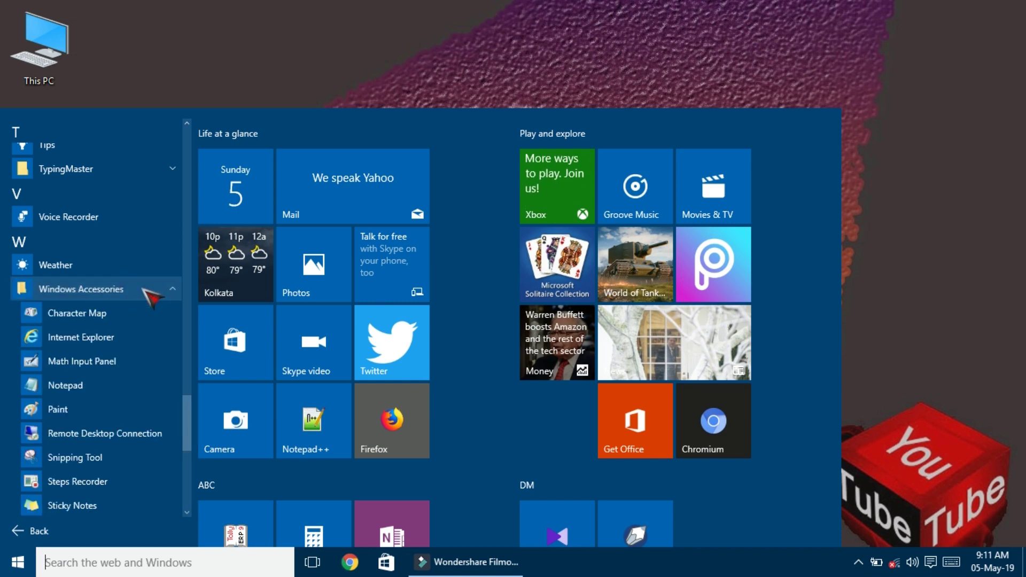
{"action": "left_click", "coordinate": [97, 387]}
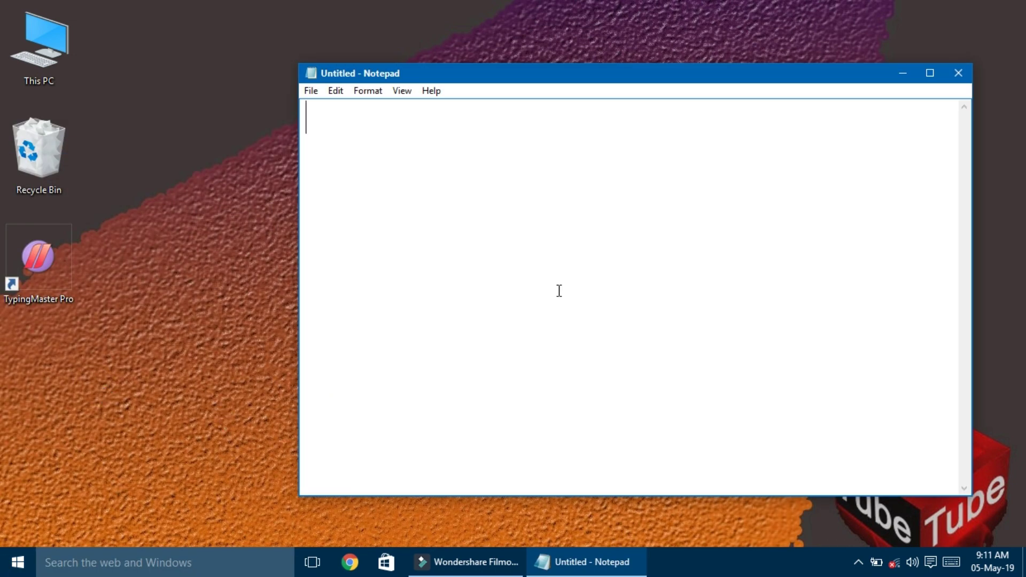
{"action": "left_click_drag", "start_coordinate": [645, 75], "coordinate": [530, 52]}
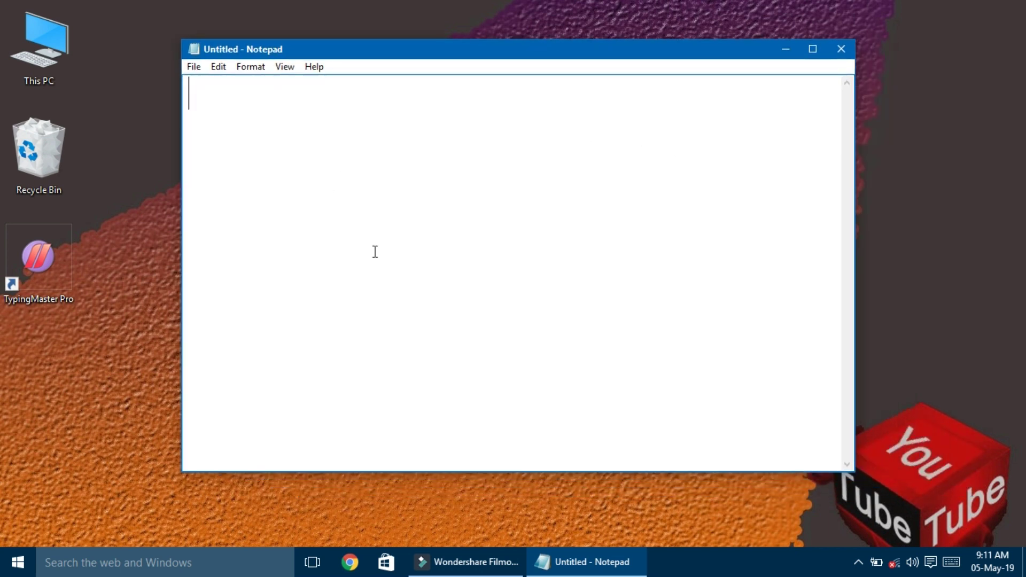
{"action": "left_click", "coordinate": [841, 49]}
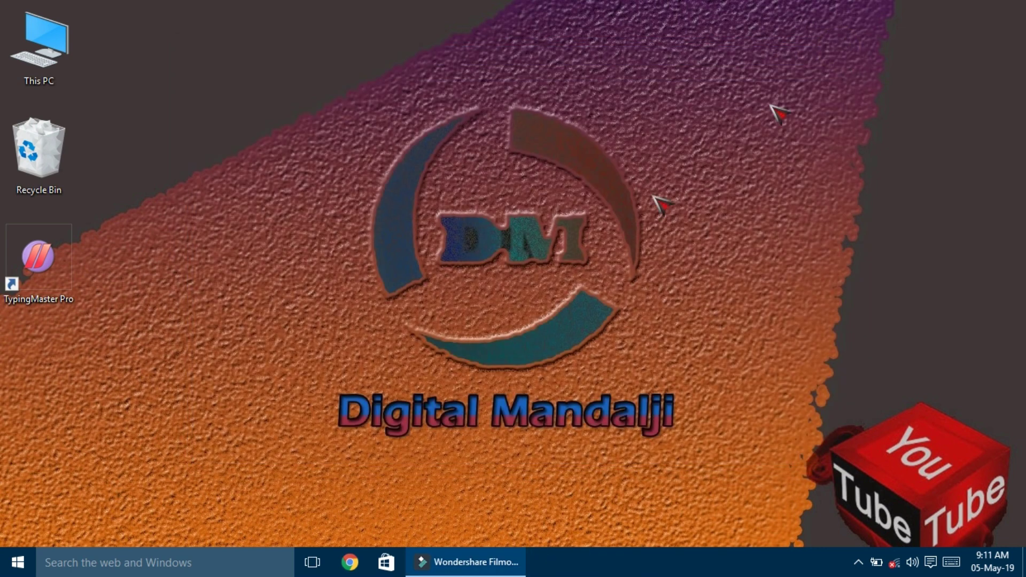
{"action": "left_click", "coordinate": [15, 570]}
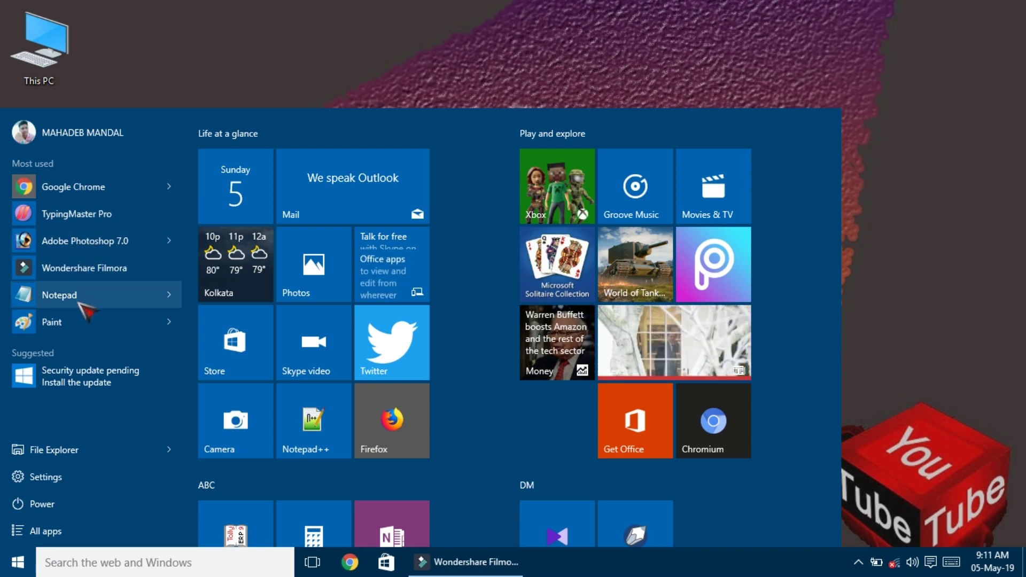
{"action": "left_click", "coordinate": [115, 297]}
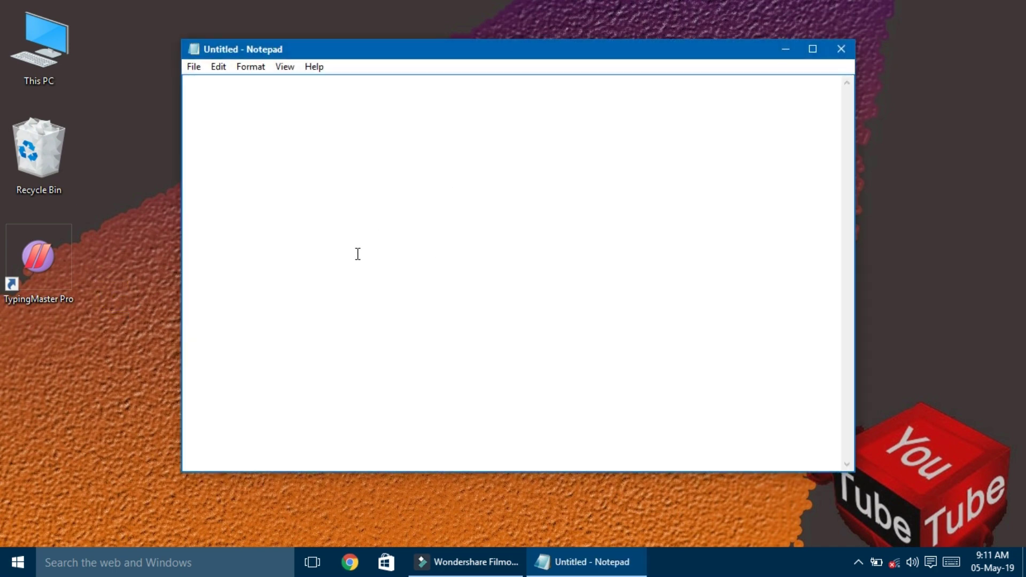
{"action": "left_click", "coordinate": [842, 49]}
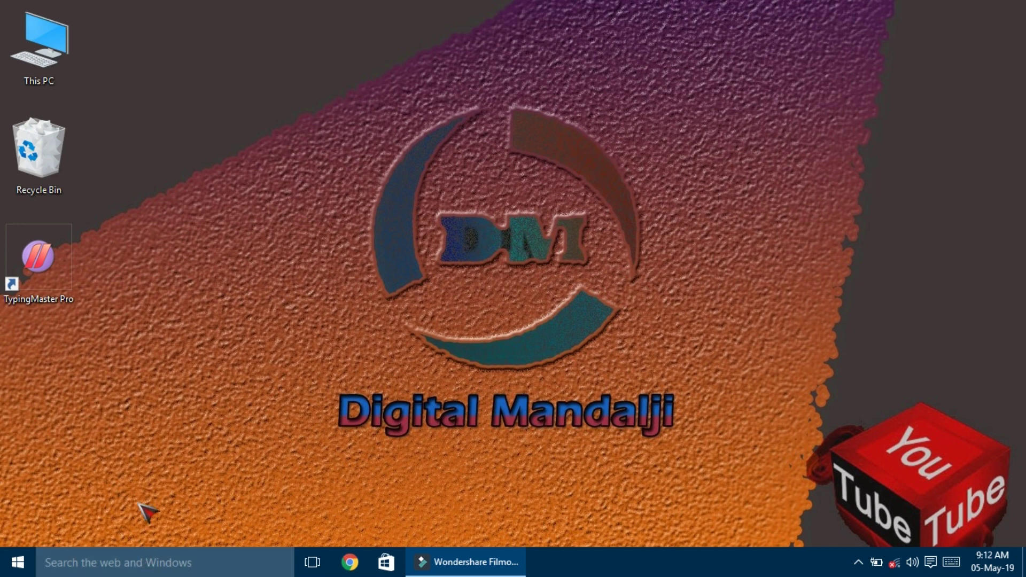
Search the Start menu for NOTEPAD and launch plain Notepad, not Notepad++
{"action": "key", "text": "super"}
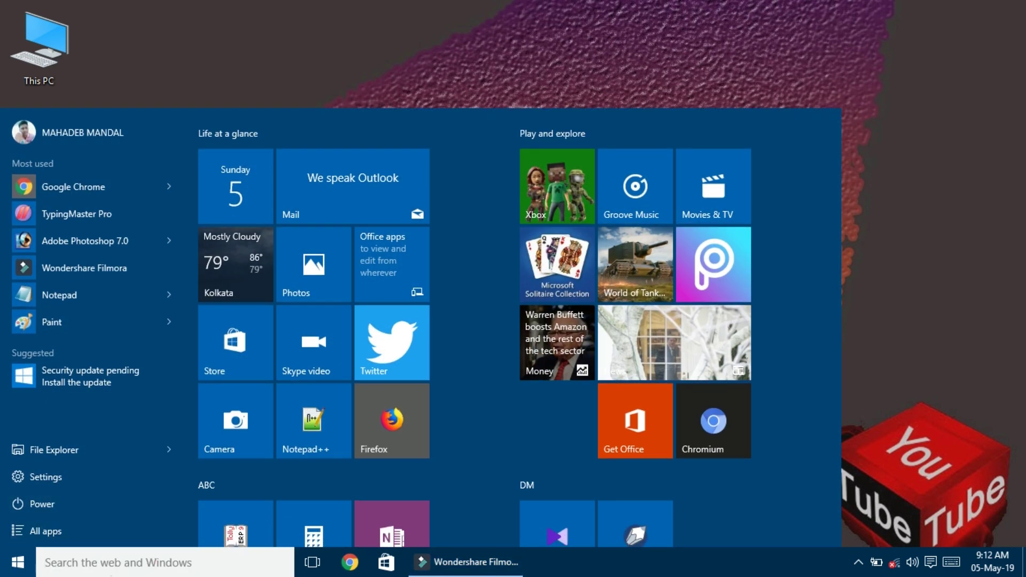
{"action": "type", "text": "NOTEPAD"}
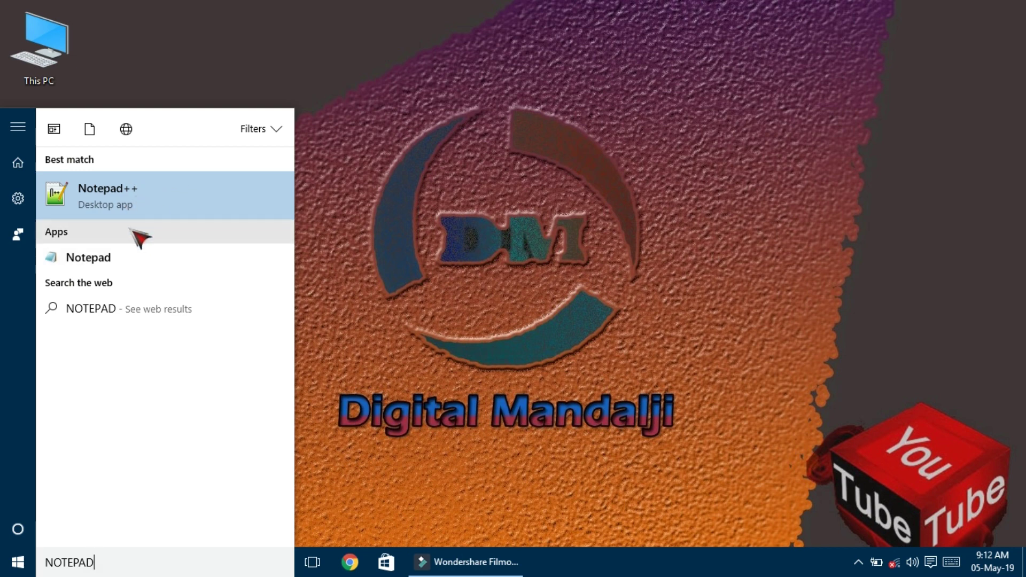
{"action": "left_click", "coordinate": [133, 270]}
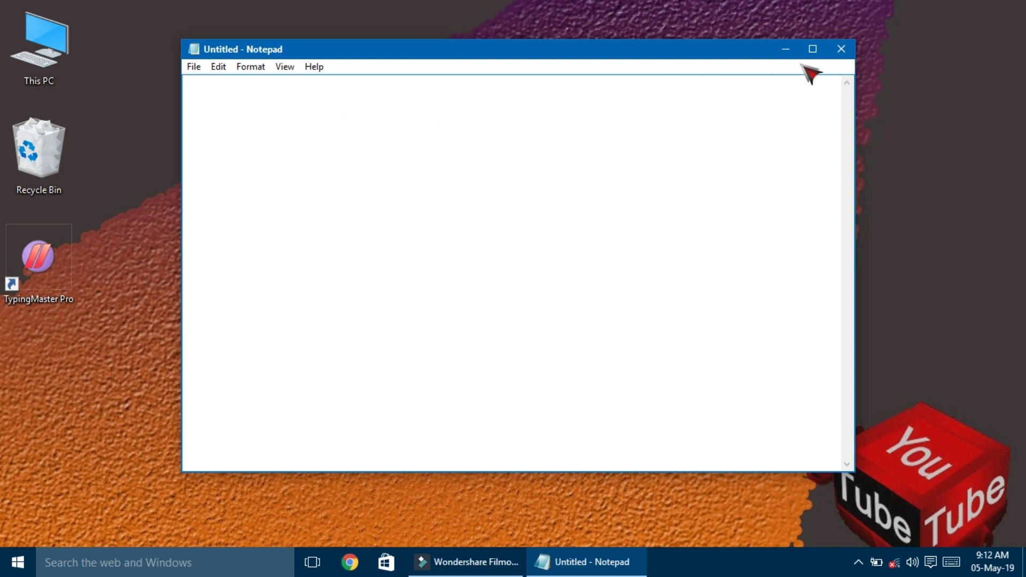
Maximize, restore and re-maximize the Untitled window, then minimize it to the taskbar
{"action": "left_click", "coordinate": [813, 49]}
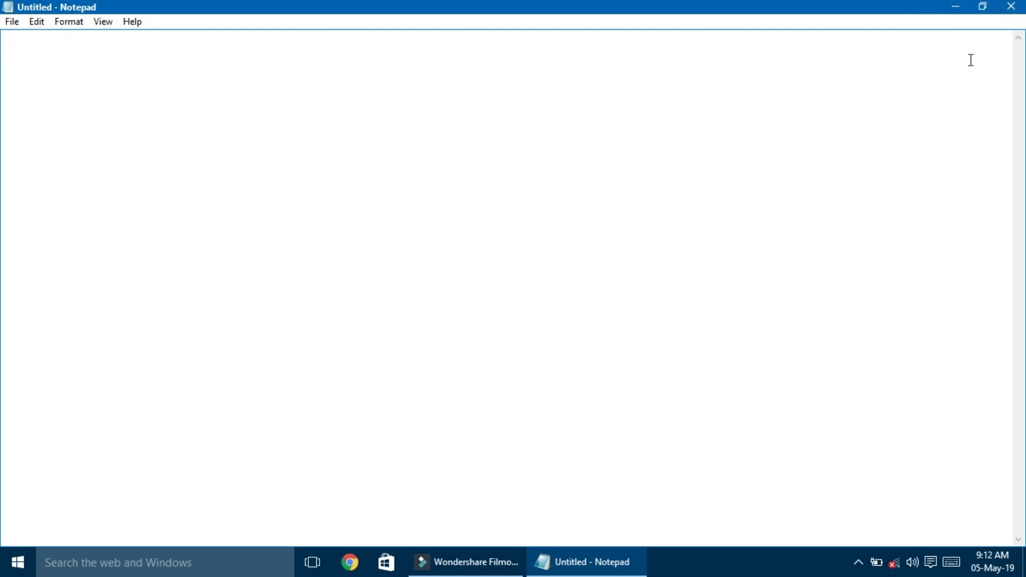
{"action": "left_click", "coordinate": [983, 8]}
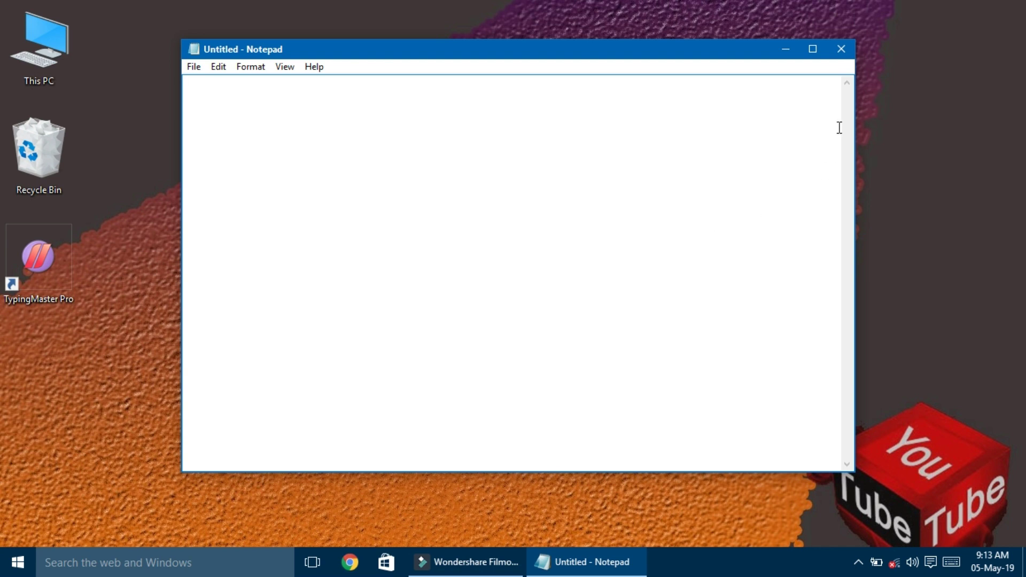
{"action": "left_click", "coordinate": [813, 49]}
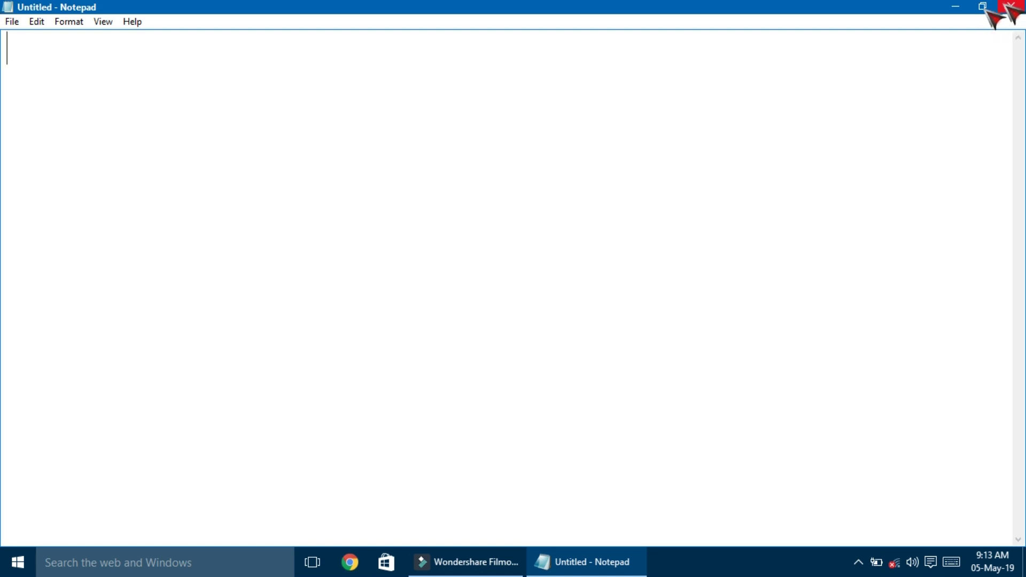
{"action": "left_click", "coordinate": [962, 6]}
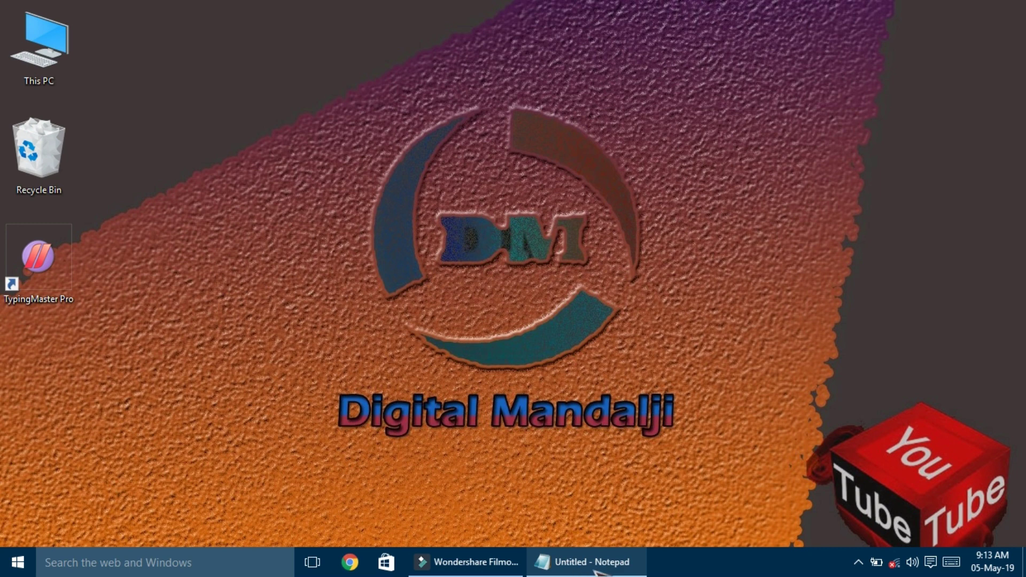
Restore the Untitled - Notepad window from its taskbar button
{"action": "mouse_move", "coordinate": [594, 572]}
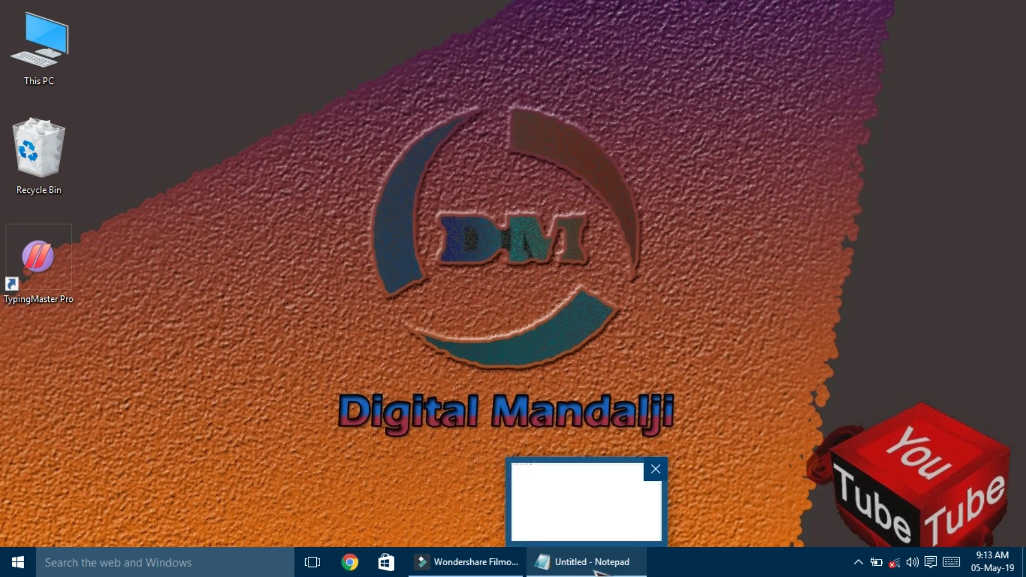
{"action": "left_click", "coordinate": [609, 566]}
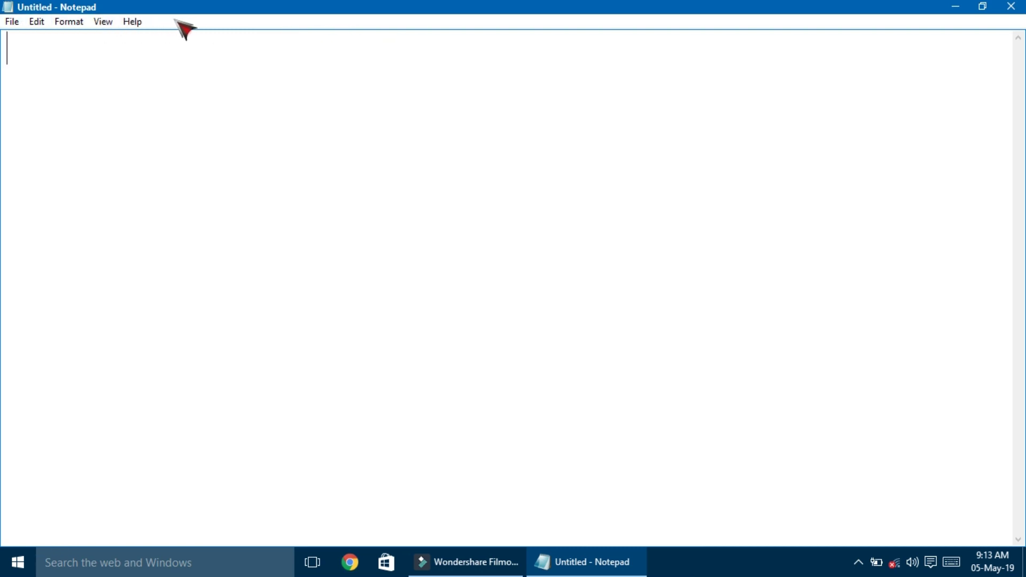
{"action": "left_click", "coordinate": [12, 23]}
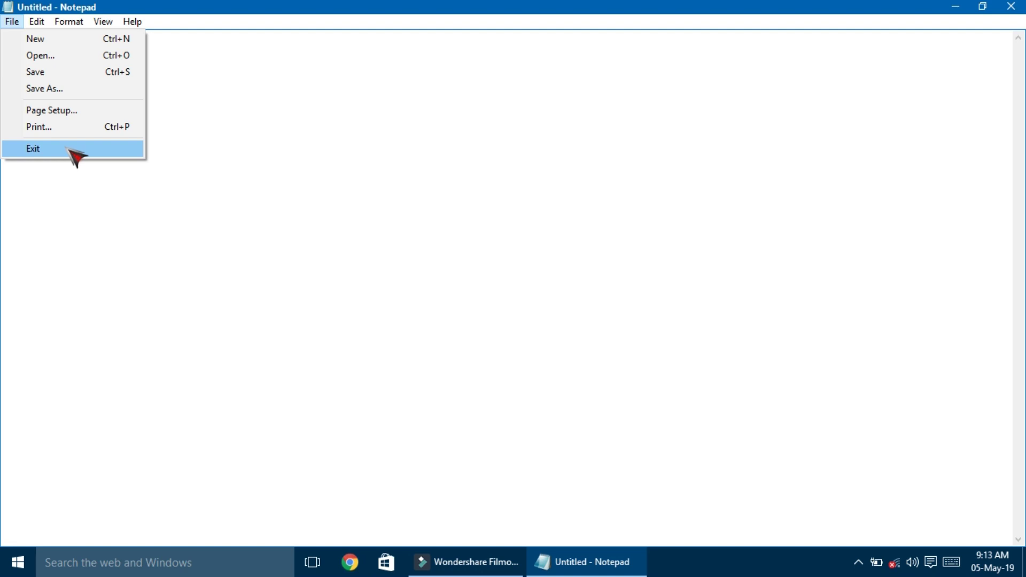
{"action": "mouse_move", "coordinate": [39, 27]}
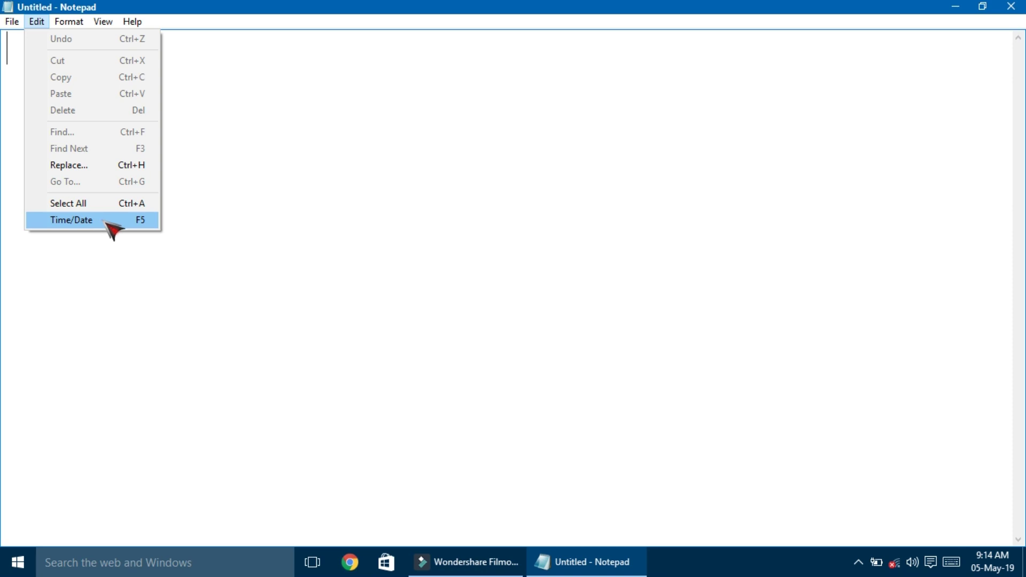
{"action": "left_click", "coordinate": [70, 23]}
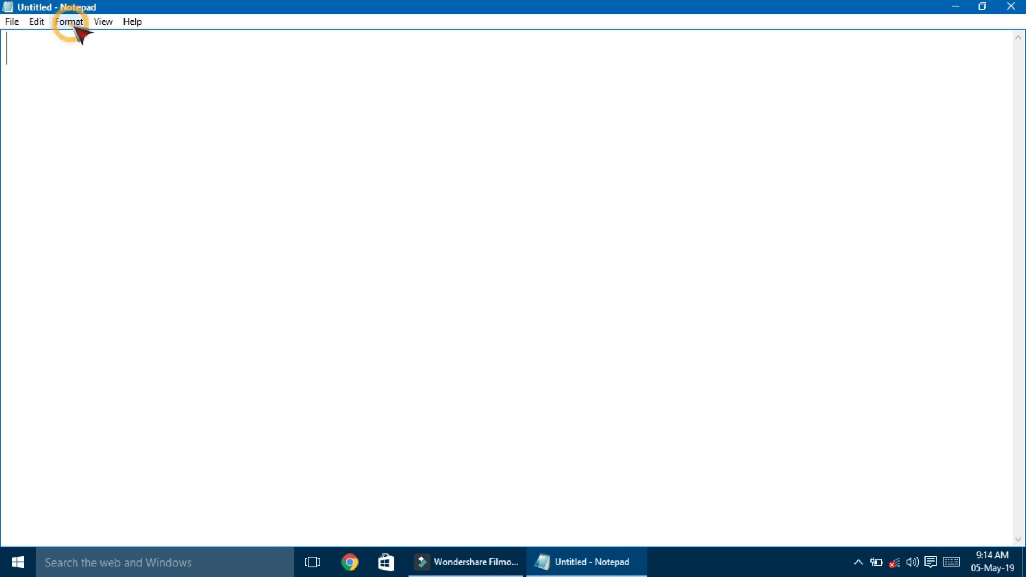
{"action": "left_click", "coordinate": [72, 23]}
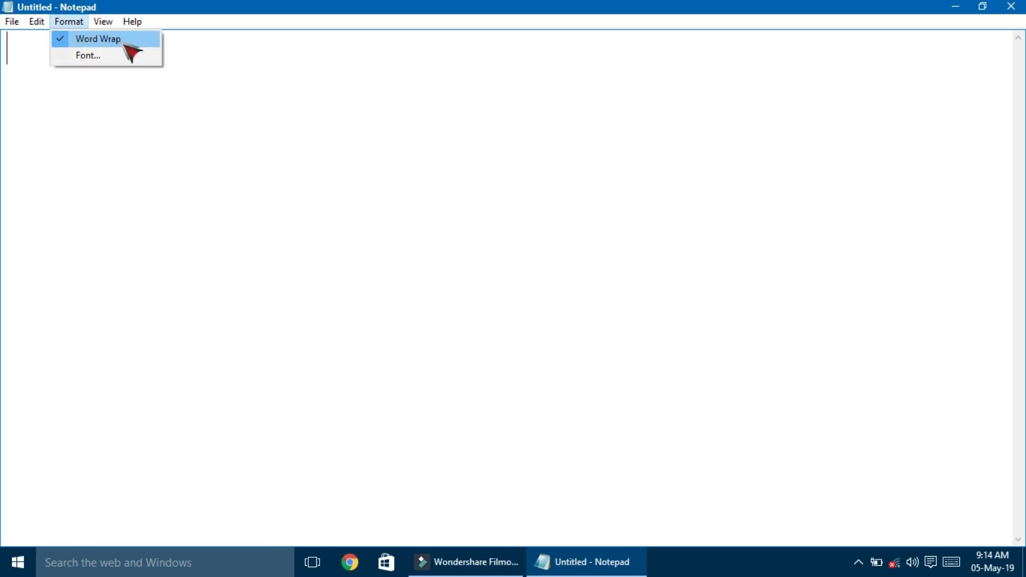
{"action": "mouse_move", "coordinate": [100, 22]}
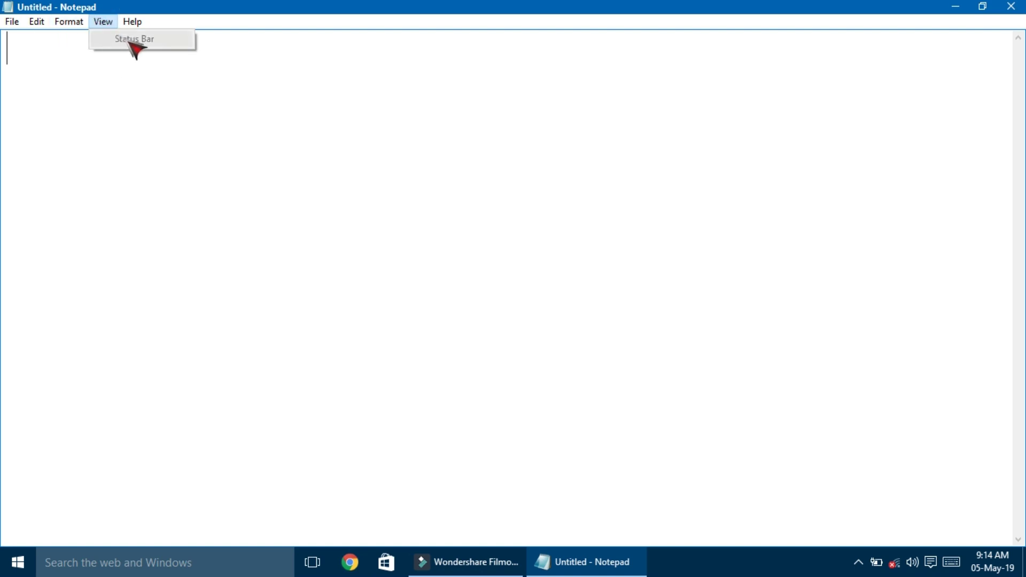
{"action": "mouse_move", "coordinate": [131, 24]}
{"action": "left_click", "coordinate": [4, 54]}
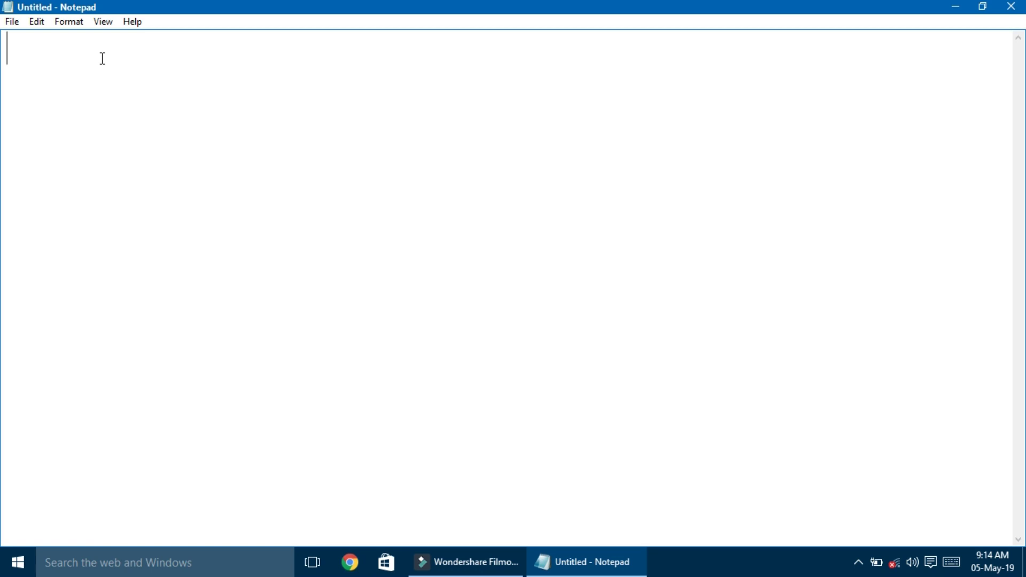
Paste the paragraph 'Video provides a powerful way to help you prove your point...' into the document
{"action": "type", "text": "Video provides a powerful way to help you prove your point. When you click Online Video, you can paste in the embed code for the video you want to add. You can also type a keyword to search online for the video that best fits your document."}
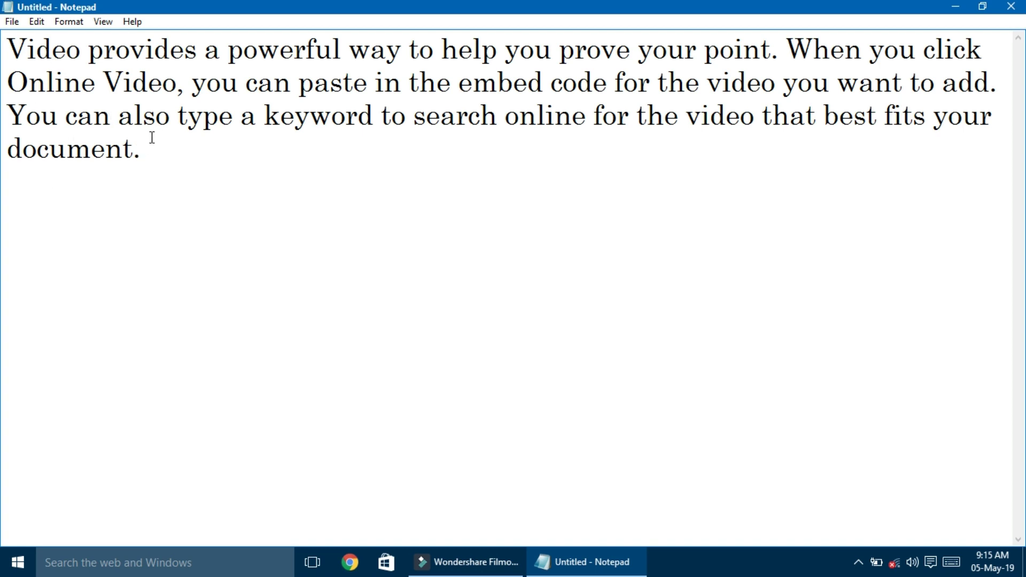
{"action": "left_click", "coordinate": [12, 22]}
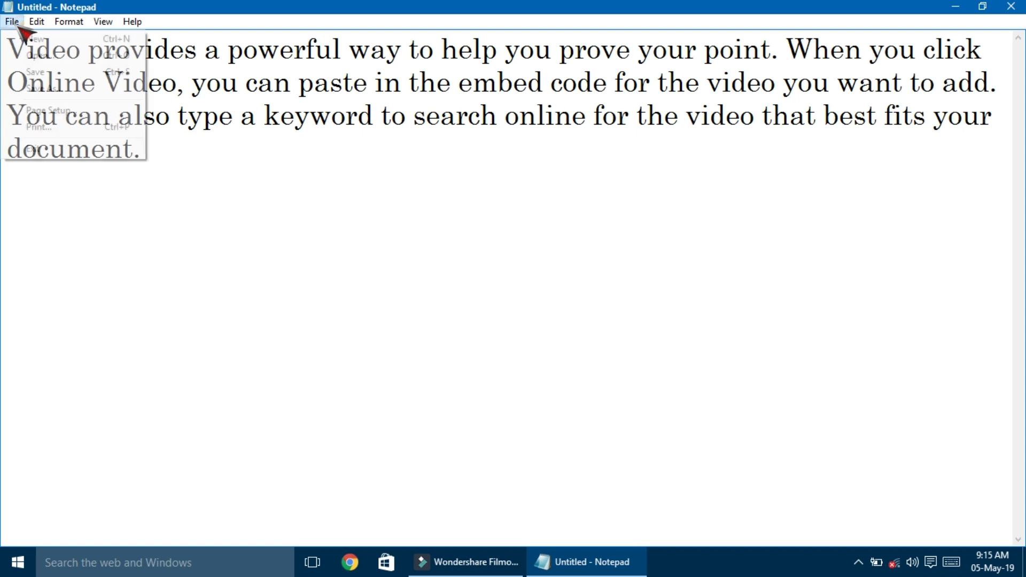
Save the paragraph to the Desktop as a .txt file under a chosen name
{"action": "left_click", "coordinate": [65, 69]}
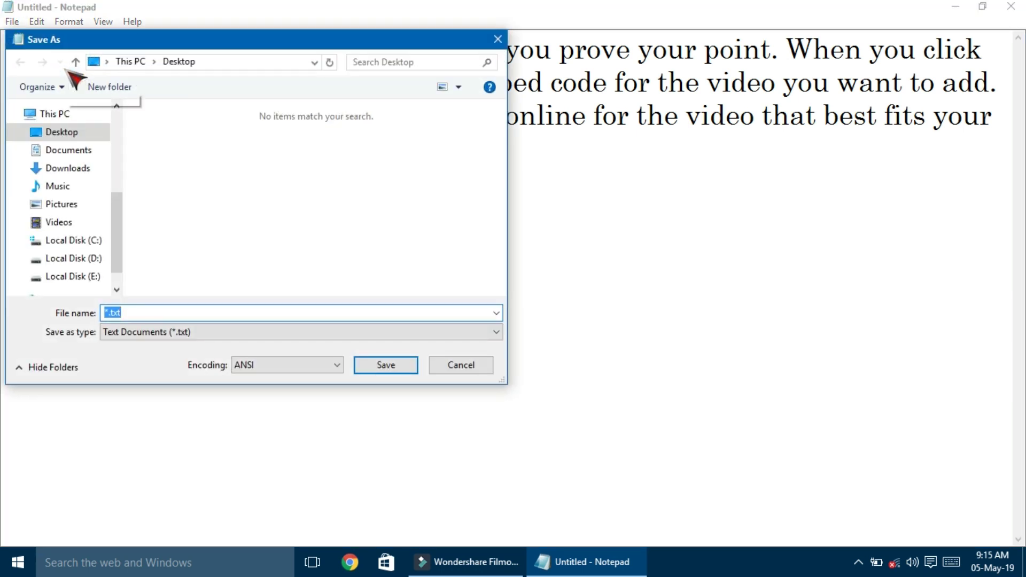
{"action": "left_click_drag", "start_coordinate": [268, 38], "coordinate": [296, 51]}
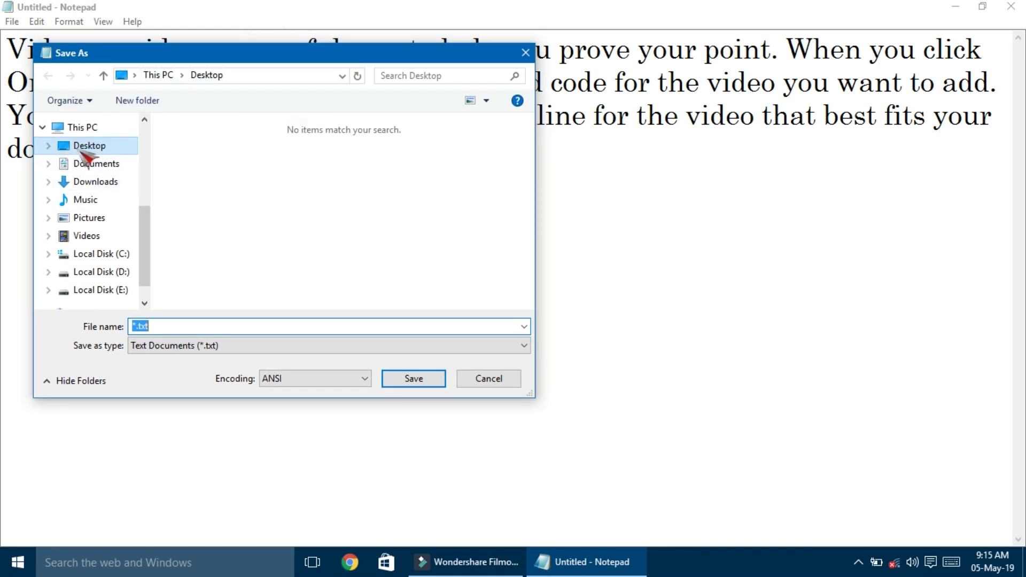
{"action": "left_click", "coordinate": [98, 146]}
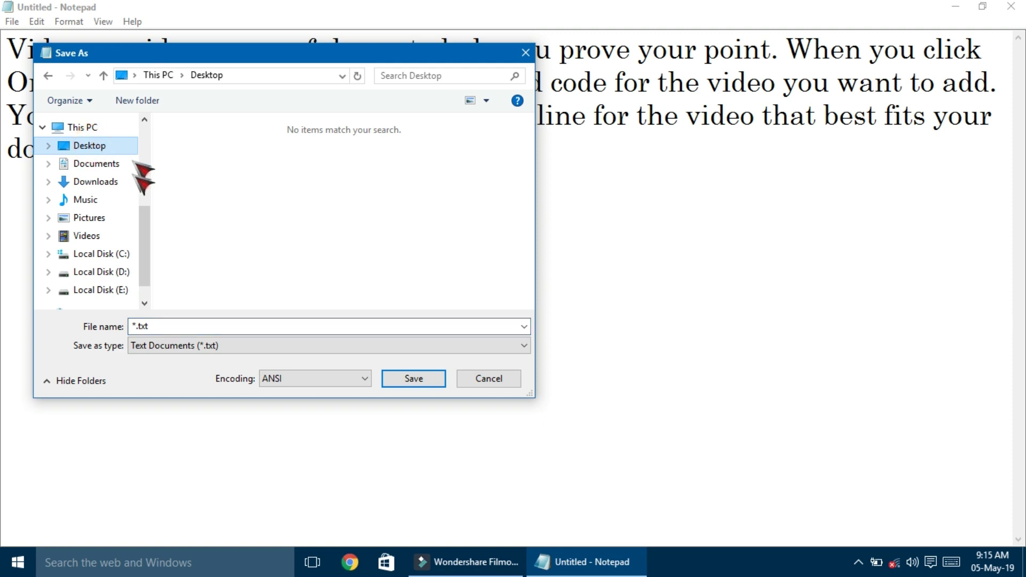
{"action": "left_click", "coordinate": [178, 320]}
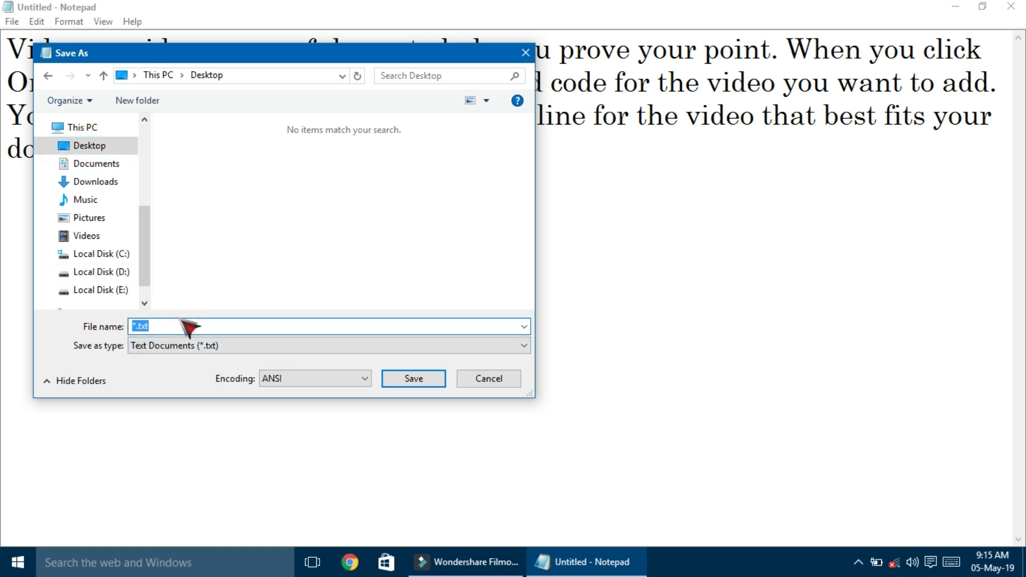
{"action": "type", "text": "MAHADEB MANDAL"}
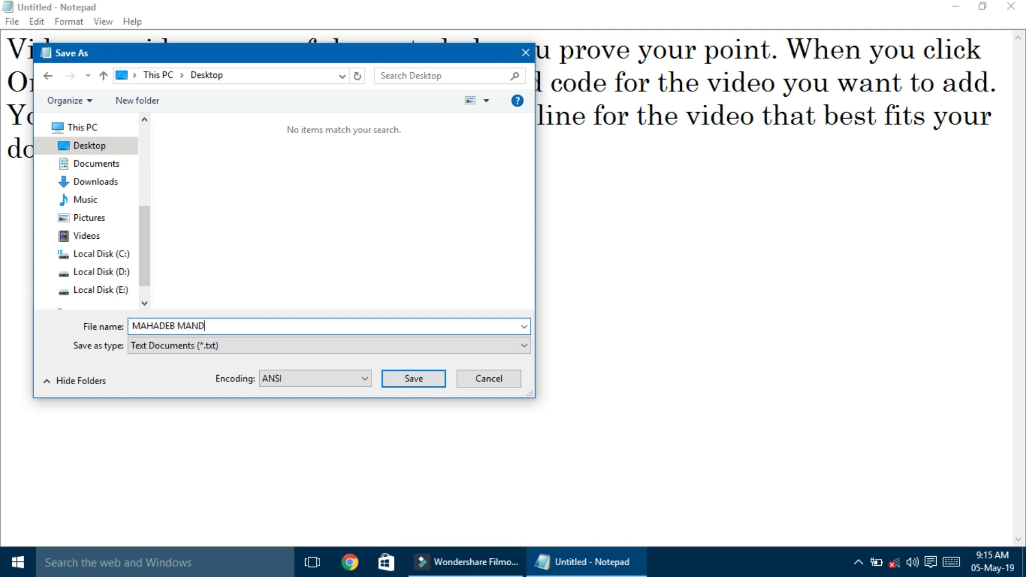
{"action": "left_click", "coordinate": [415, 380]}
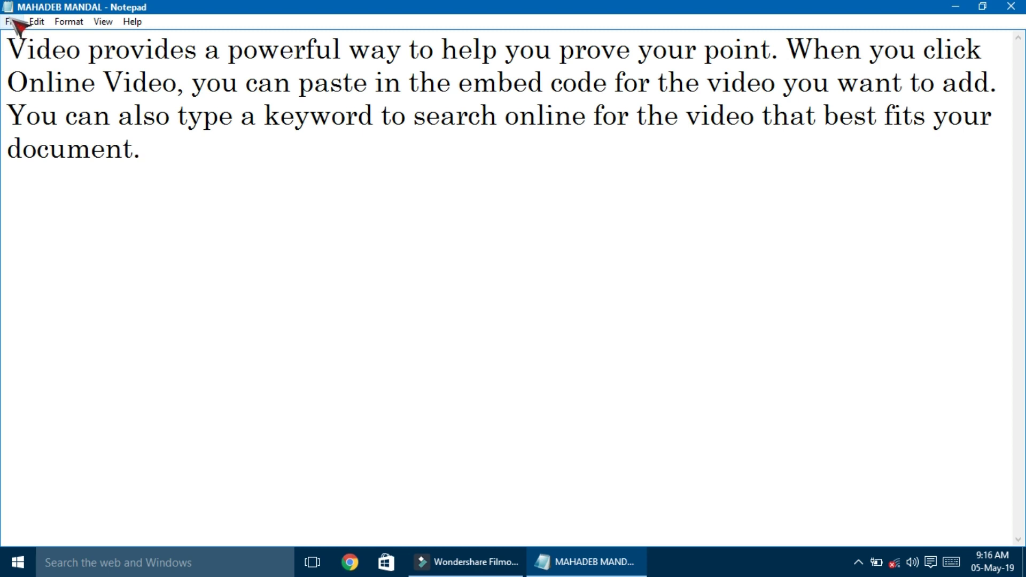
Start a fresh blank Untitled document with File > New
{"action": "left_click", "coordinate": [12, 27]}
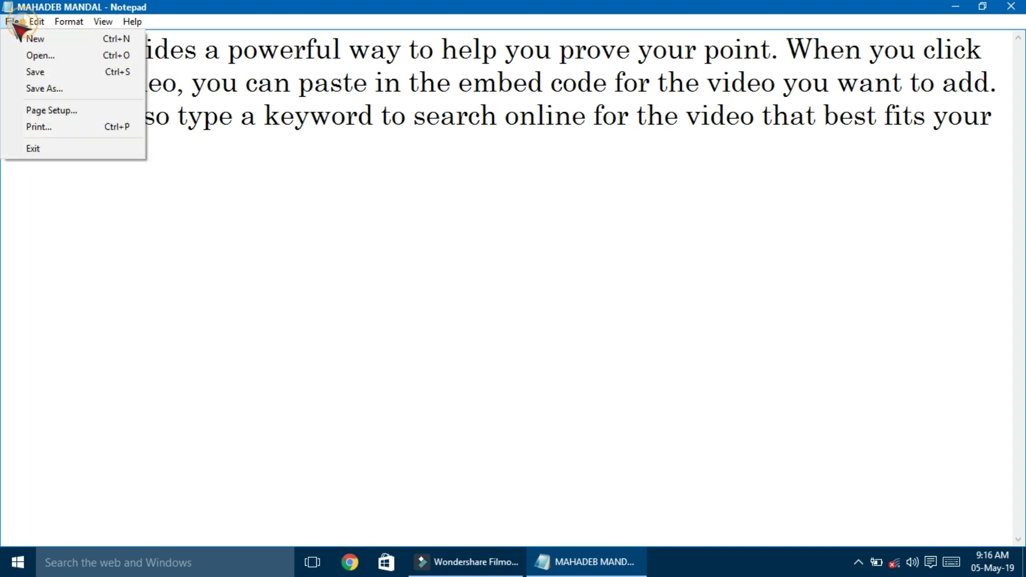
{"action": "left_click", "coordinate": [68, 40]}
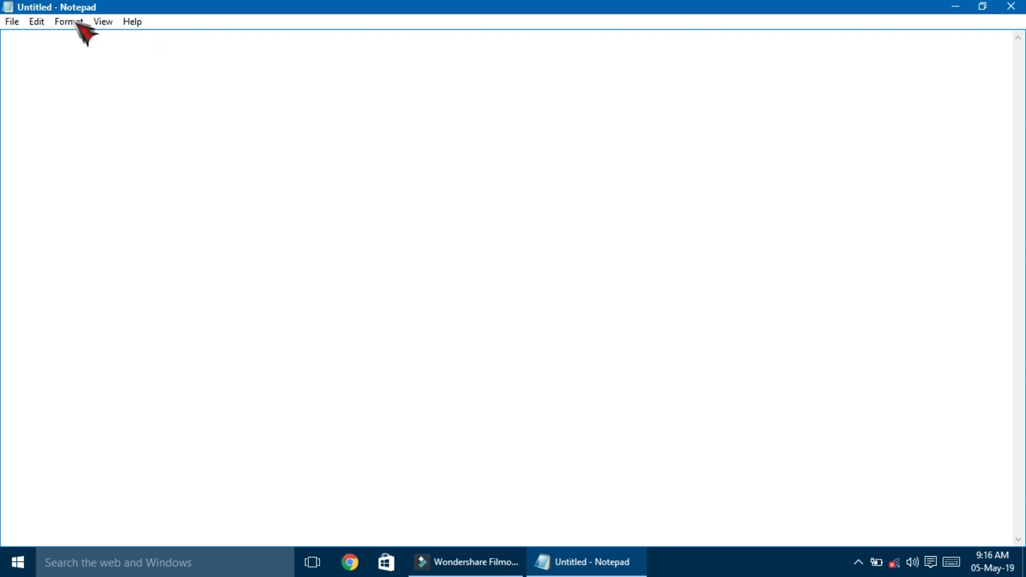
{"action": "left_click", "coordinate": [12, 22]}
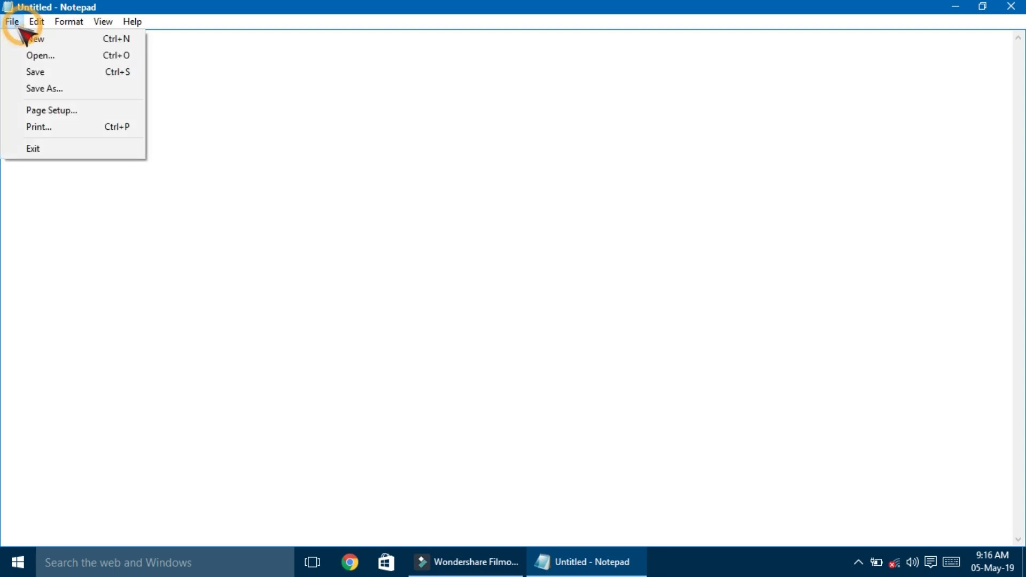
Open the saved paragraph text file from the Desktop
{"action": "left_click", "coordinate": [61, 56]}
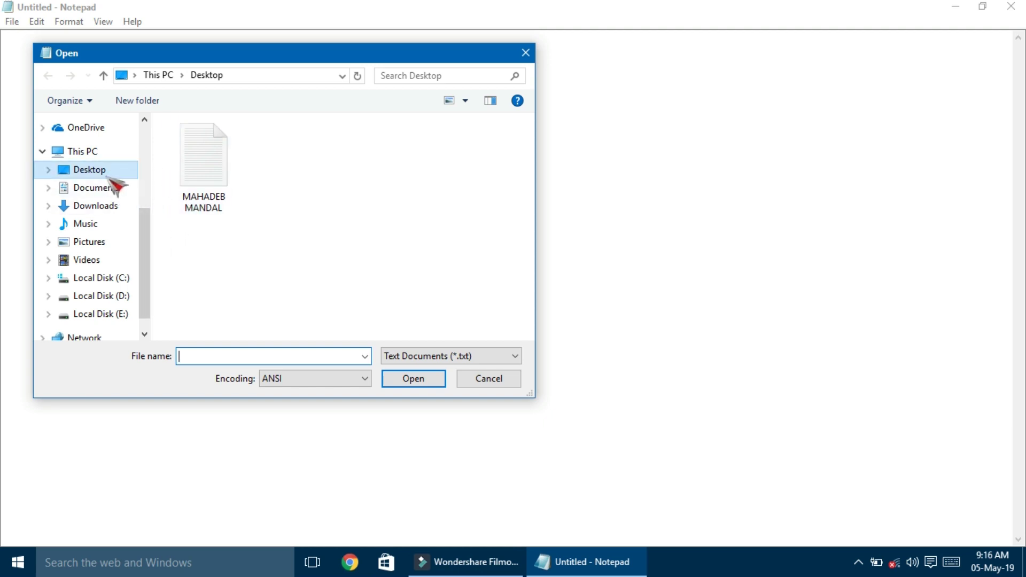
{"action": "left_click", "coordinate": [213, 183]}
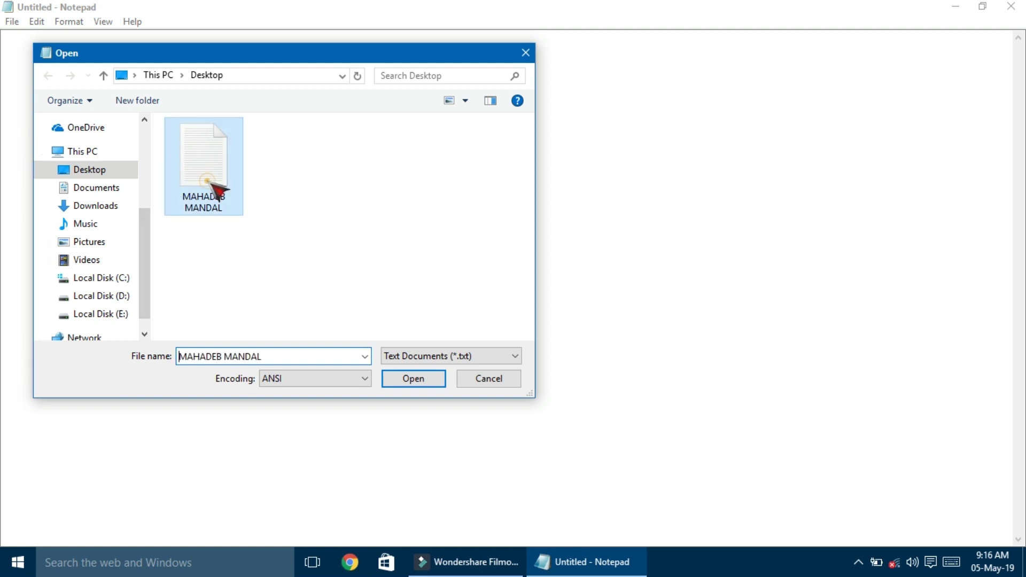
{"action": "left_click", "coordinate": [431, 383]}
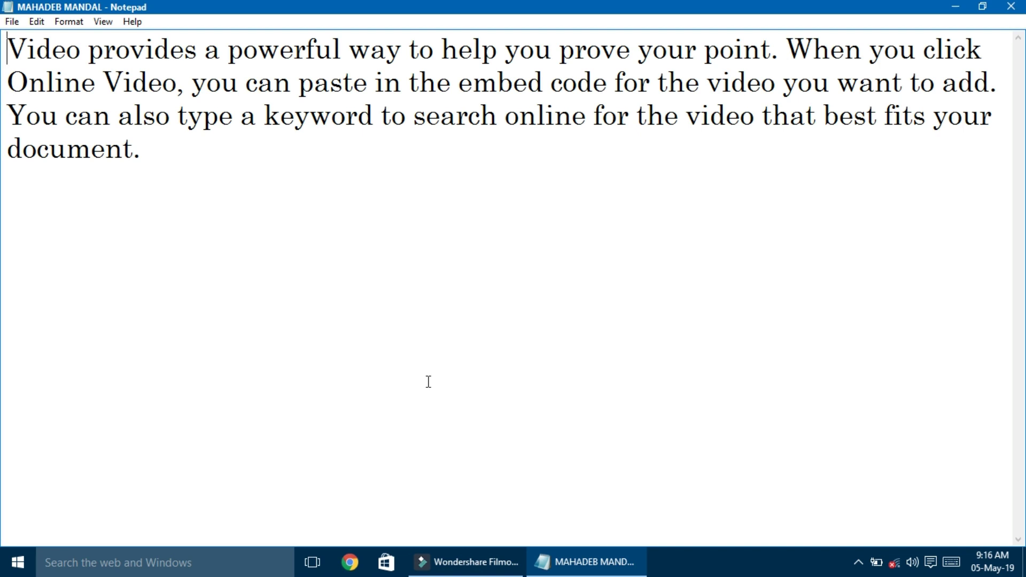
{"action": "left_click", "coordinate": [12, 22]}
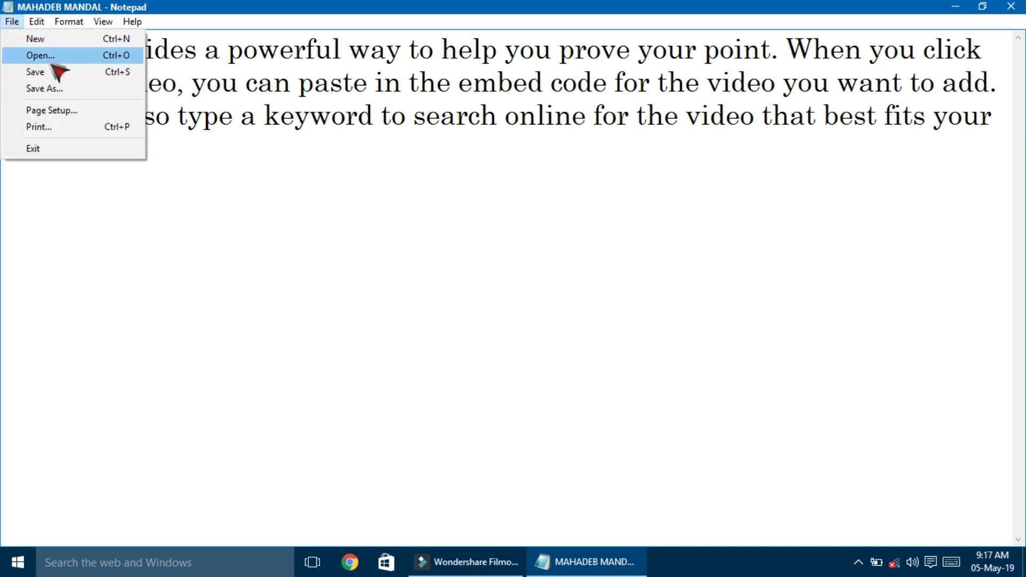
{"action": "left_click", "coordinate": [310, 194]}
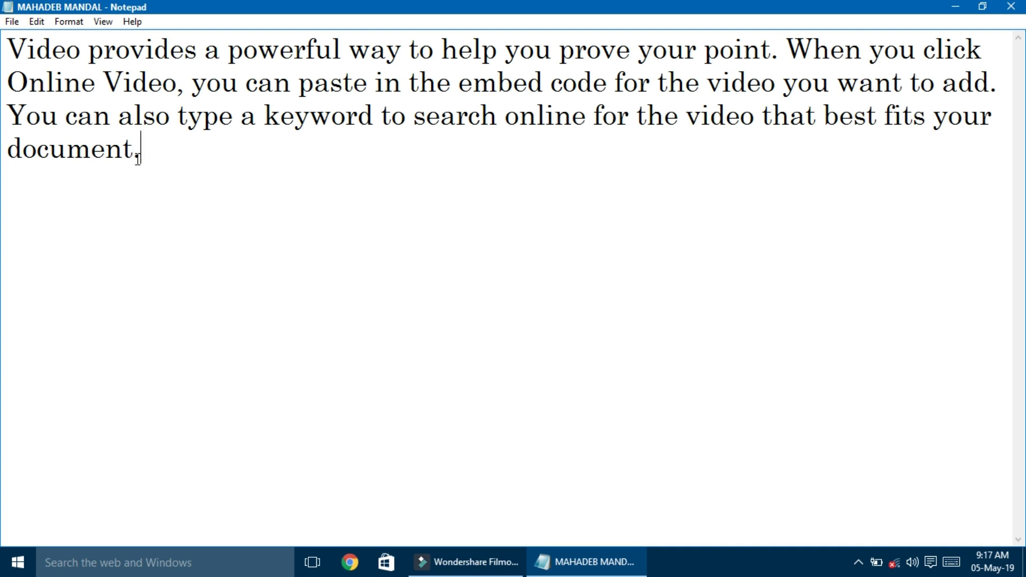
{"action": "left_click", "coordinate": [11, 22]}
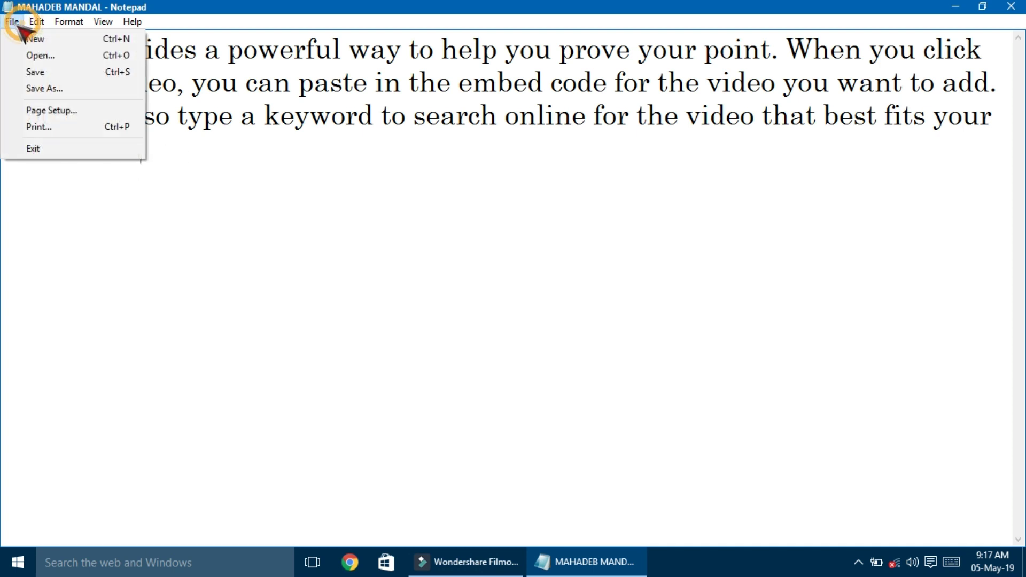
{"action": "left_click", "coordinate": [33, 72]}
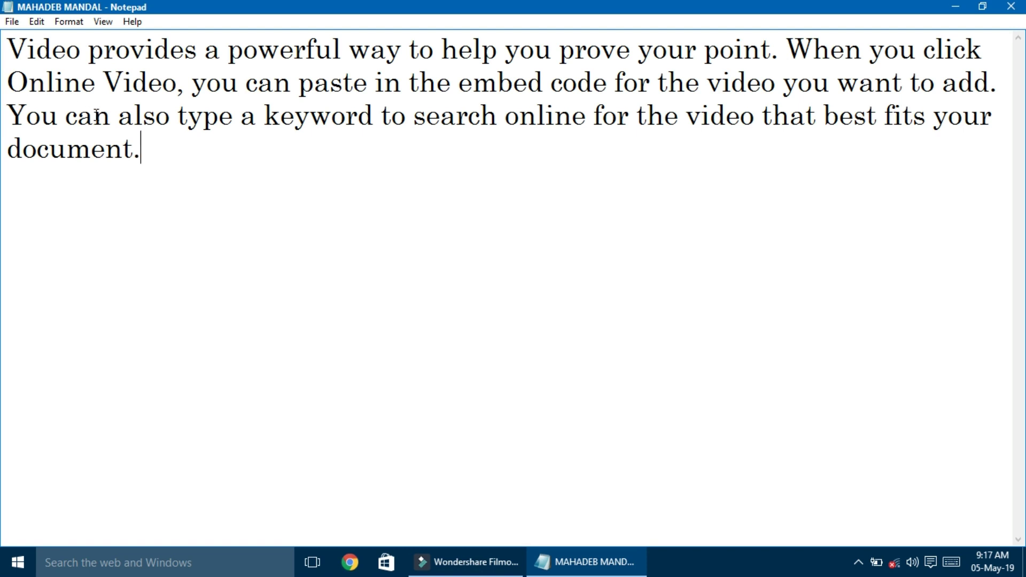
{"action": "left_click", "coordinate": [12, 22]}
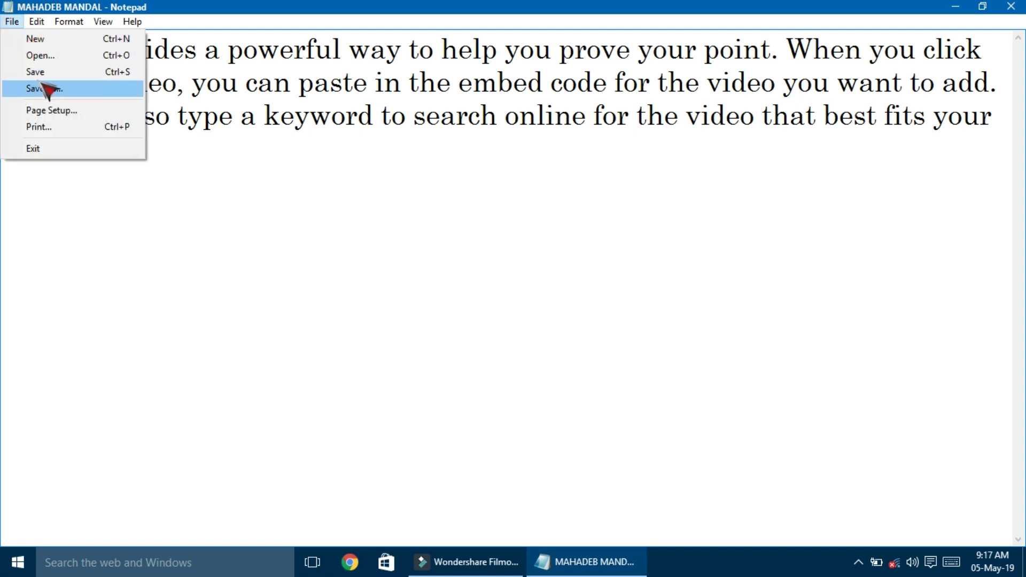
Save As a second Desktop copy under a new name, then browse both files in Open
{"action": "left_click", "coordinate": [82, 90]}
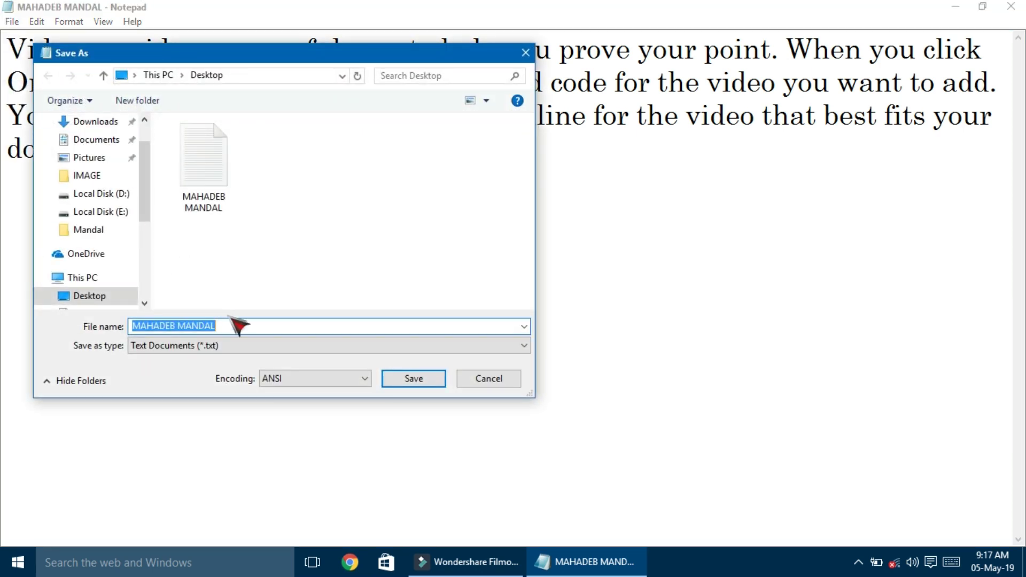
{"action": "key", "text": "BackSpace"}
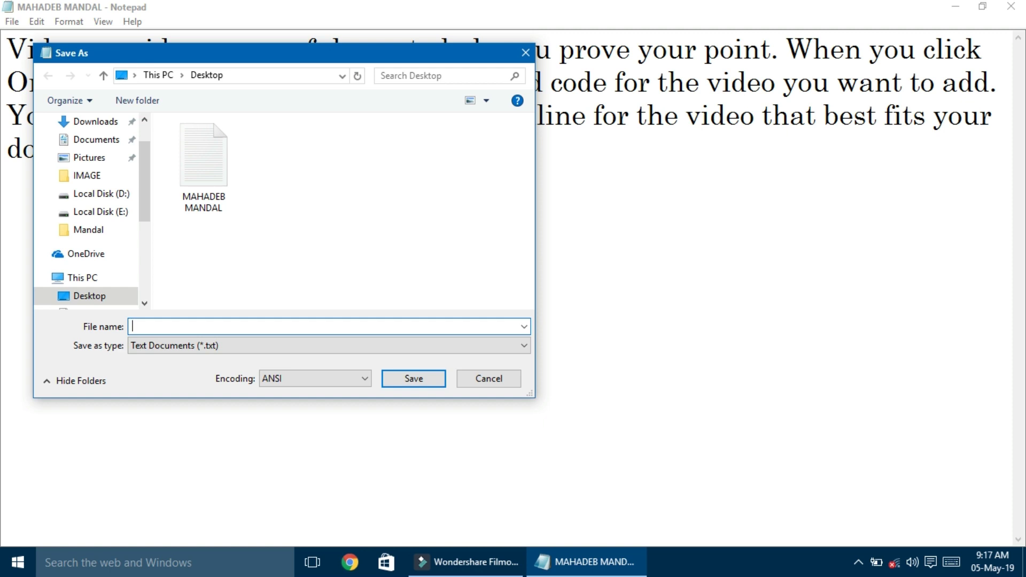
{"action": "type", "text": "DIGITAL MANDALJI"}
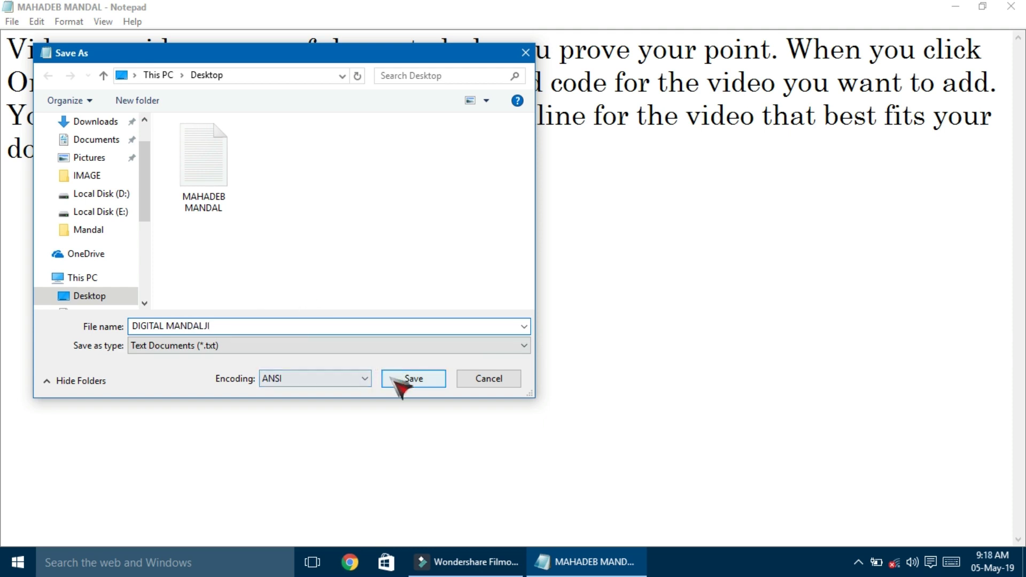
{"action": "left_click", "coordinate": [411, 381]}
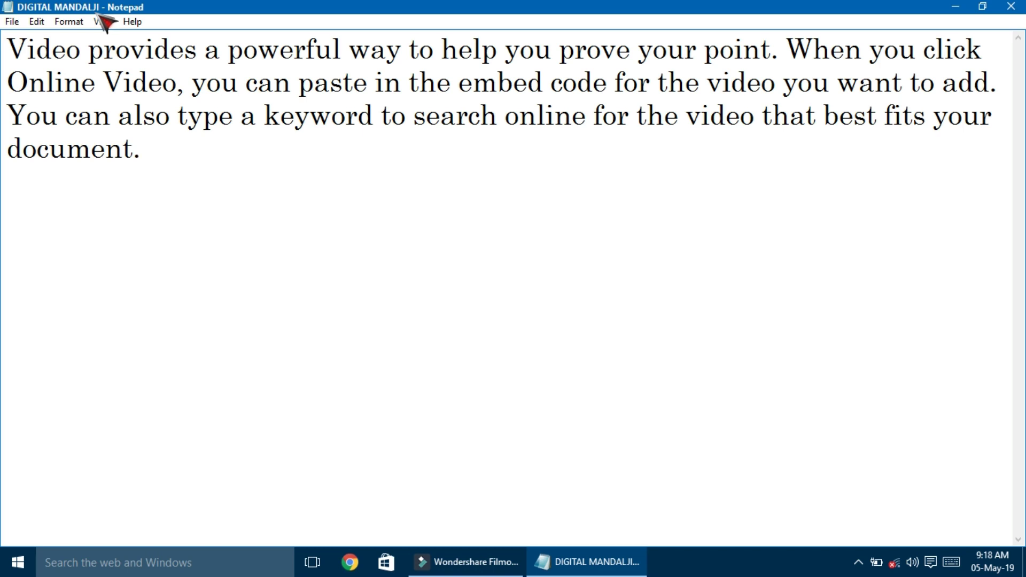
{"action": "left_click", "coordinate": [11, 21]}
{"action": "left_click", "coordinate": [41, 57]}
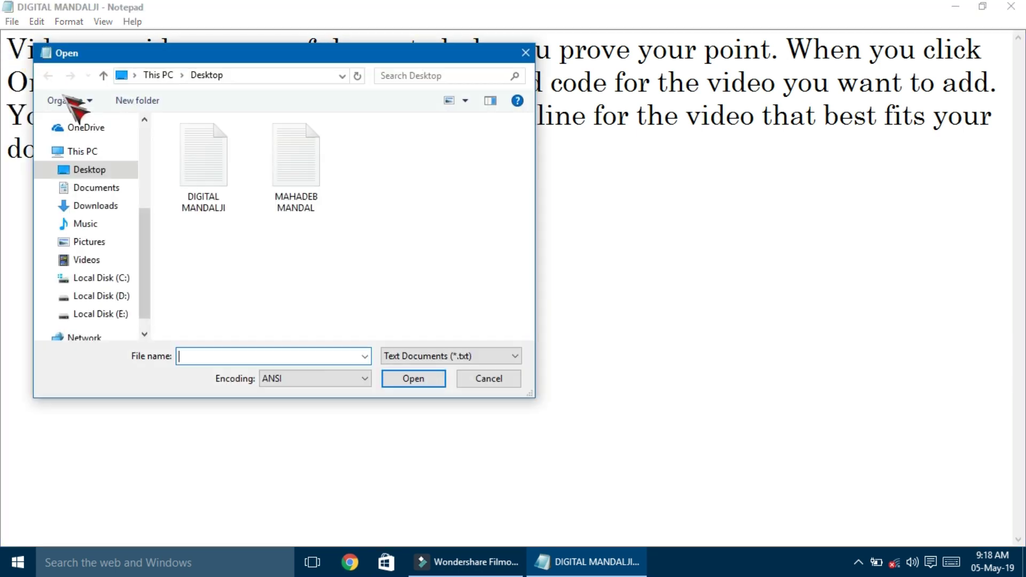